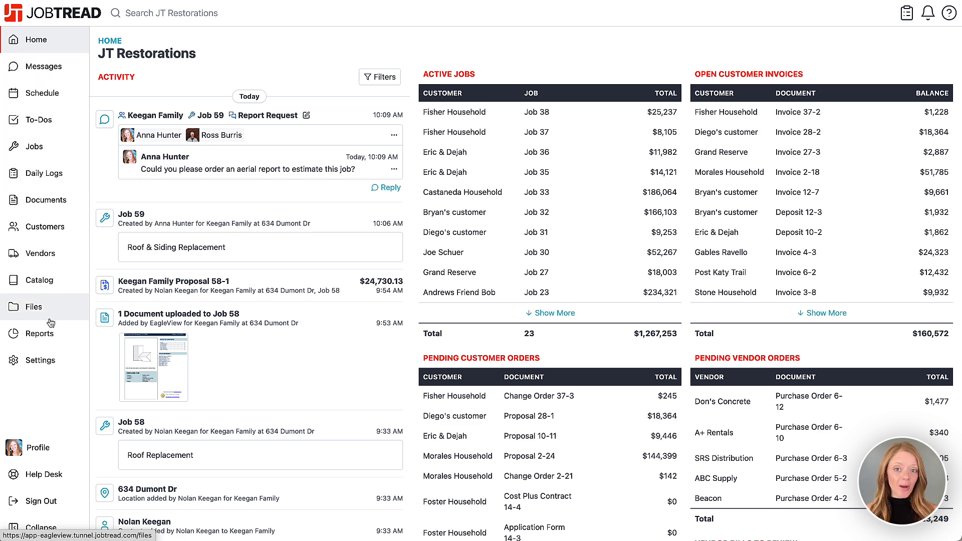
Step: Go to Settings, then Integrations, and open the EagleView integration page
click(50, 358)
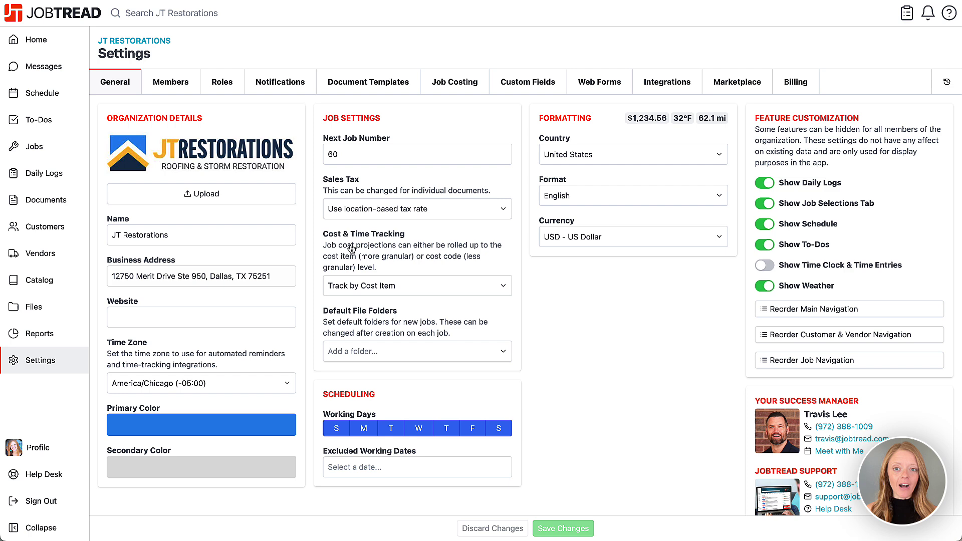
click(651, 87)
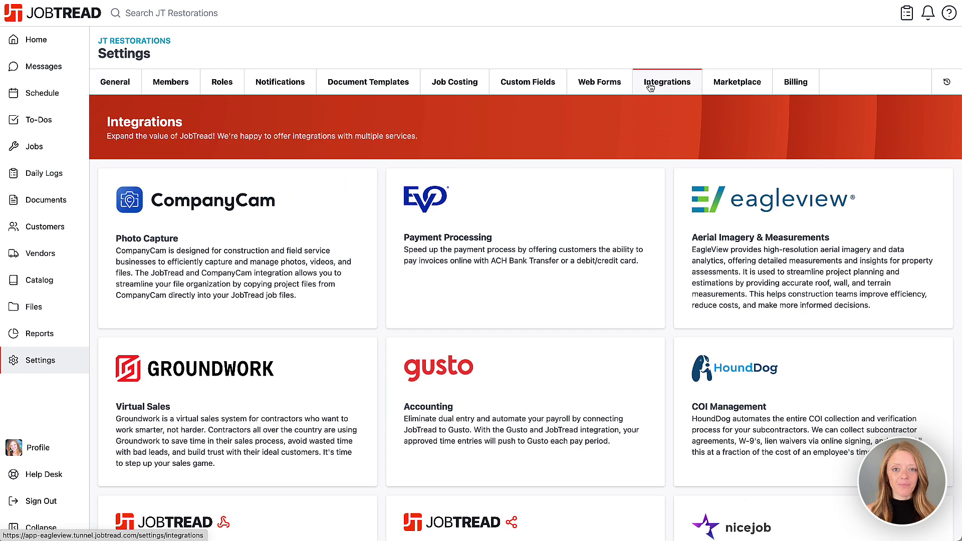
click(733, 222)
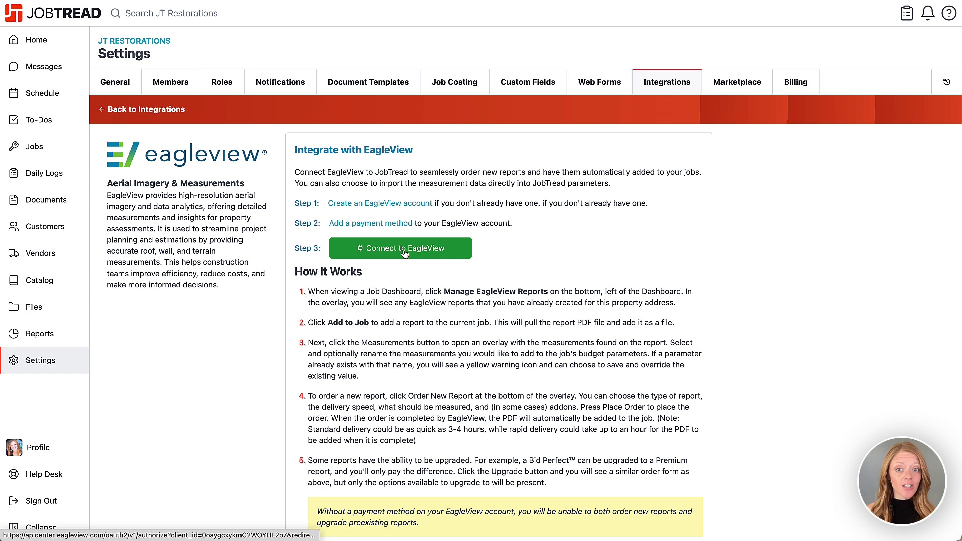
Step: Connect JobTread to EagleView by signing in with the account's username and password
click(403, 249)
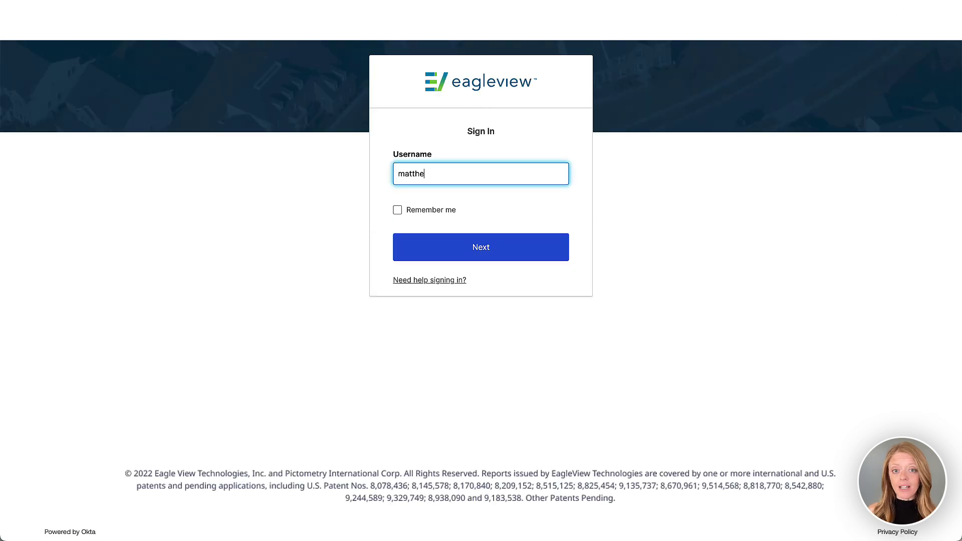
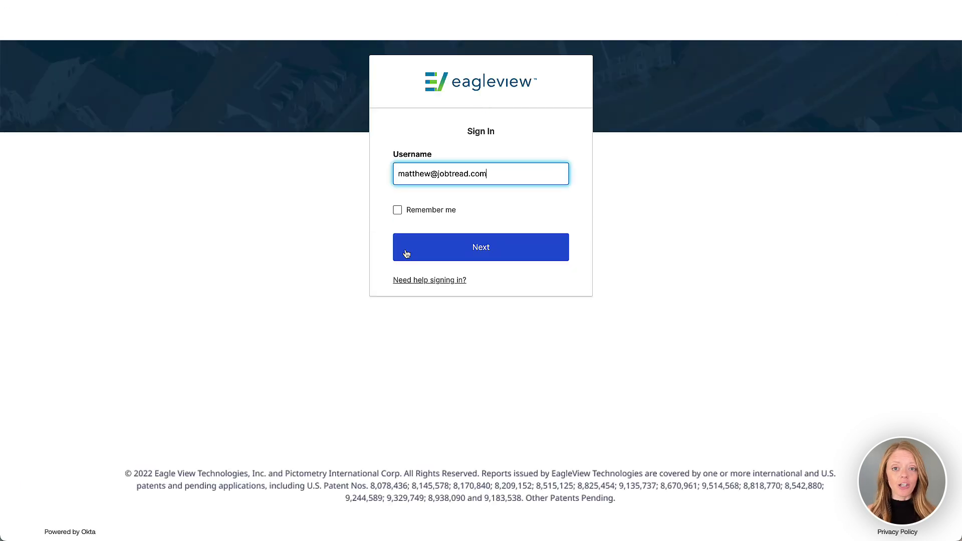
click(411, 250)
key(super+v)
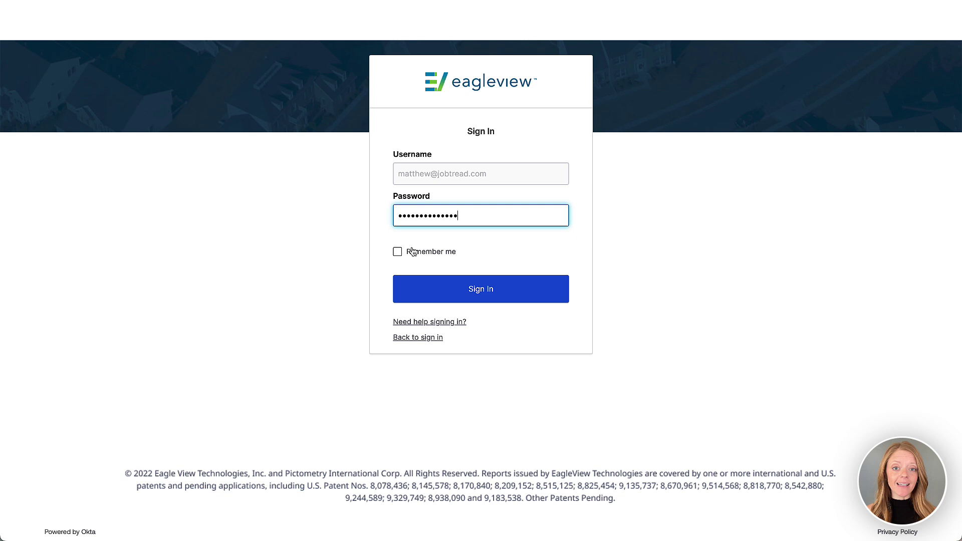
click(430, 293)
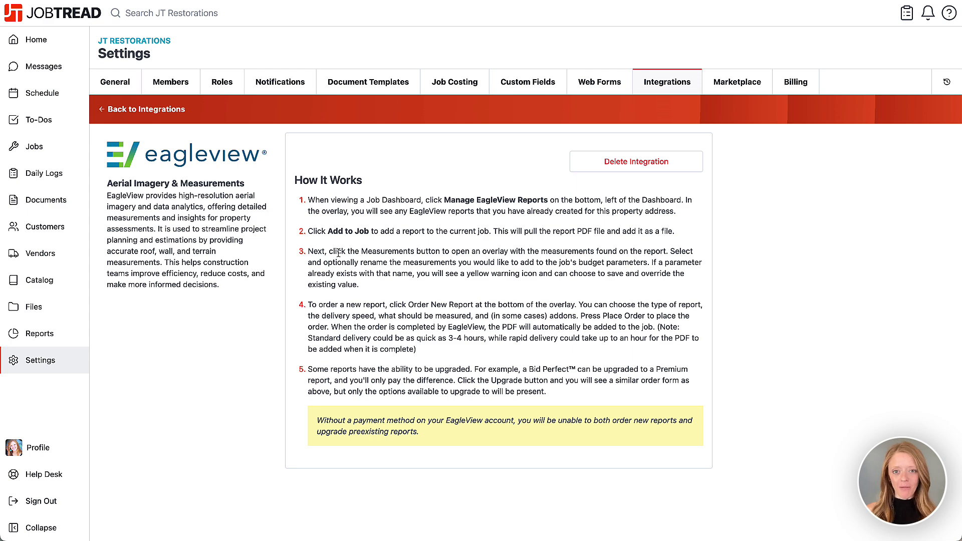
Step: Open Job 59's EagleView reports and add the Premium - Residential report to the job
click(72, 147)
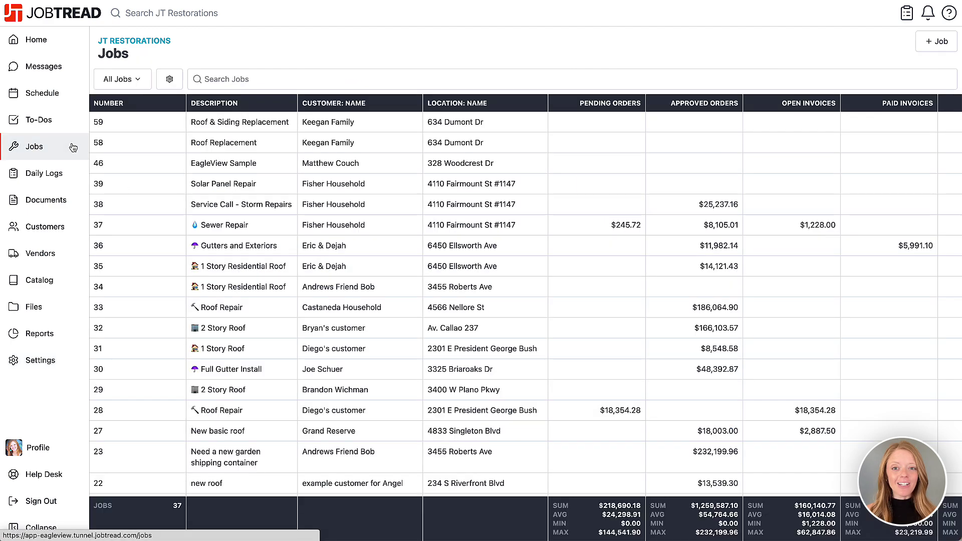
click(195, 122)
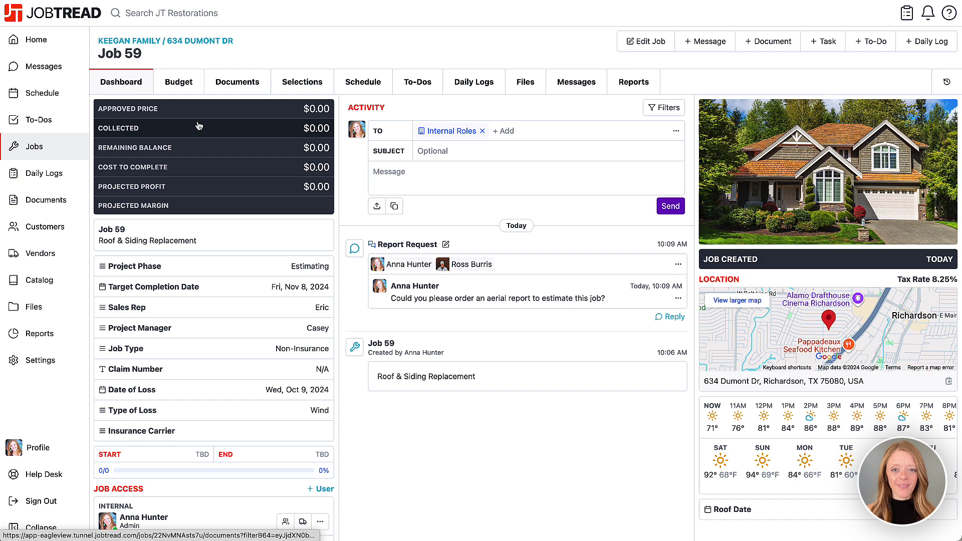
scroll(198, 128, down, 1)
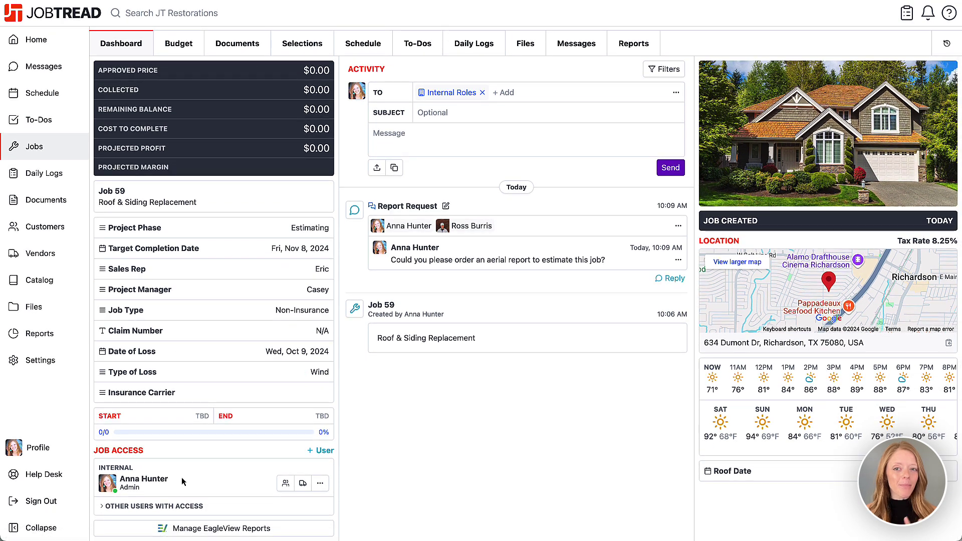
click(184, 532)
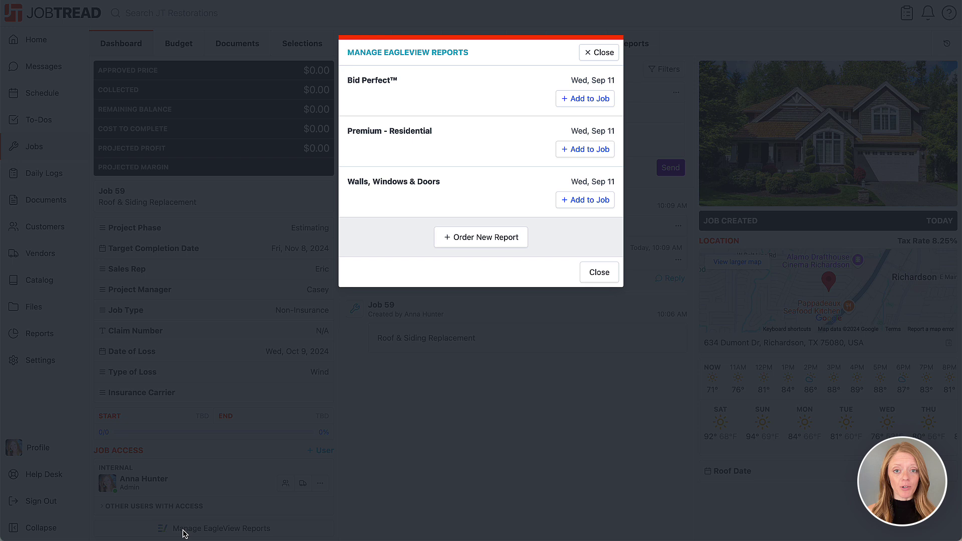
click(592, 149)
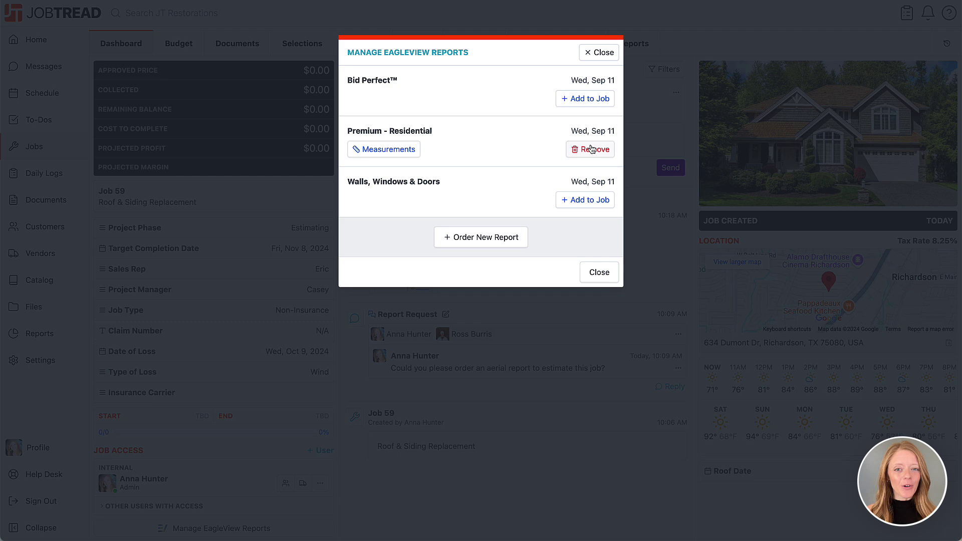
Step: Order a Premium - Residential report: Regular delivery, all structures on parcel, structural changes included
click(488, 238)
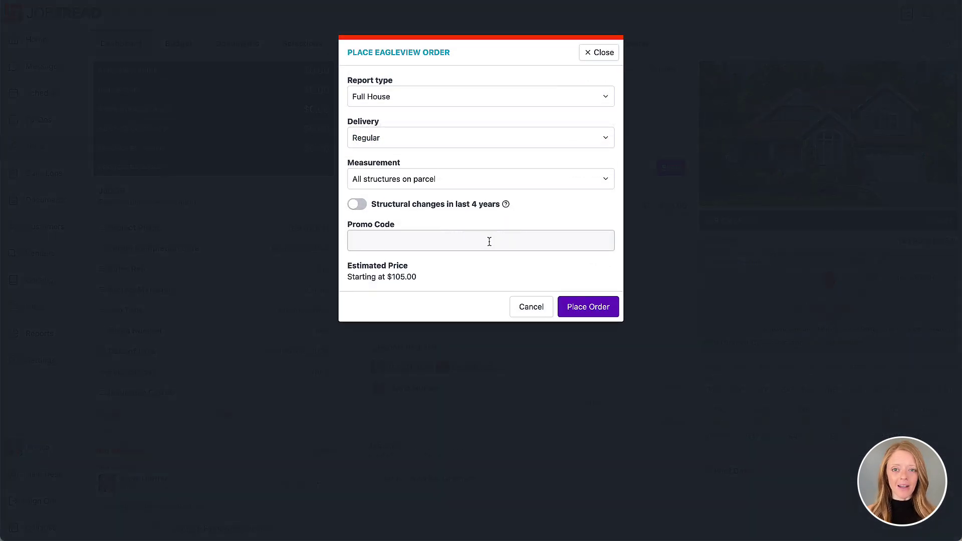
click(489, 100)
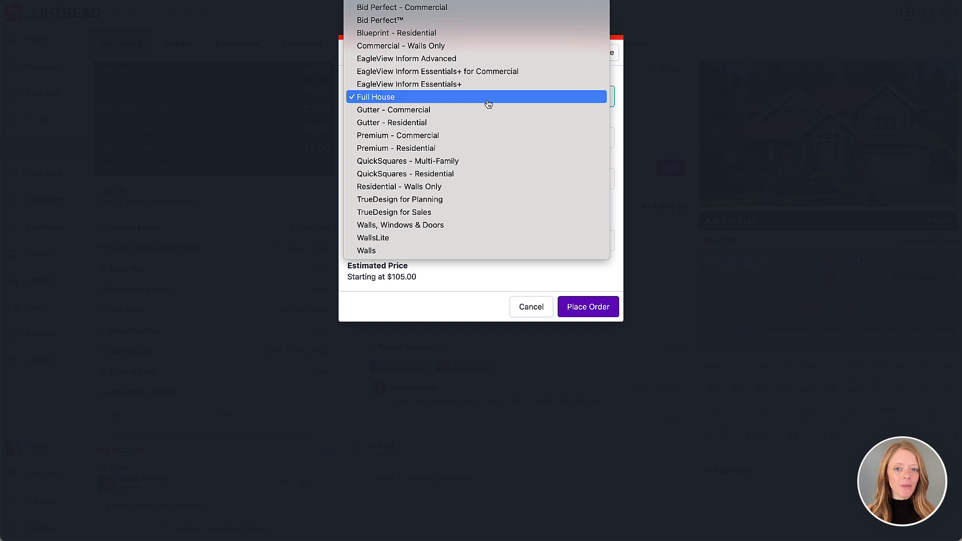
click(483, 148)
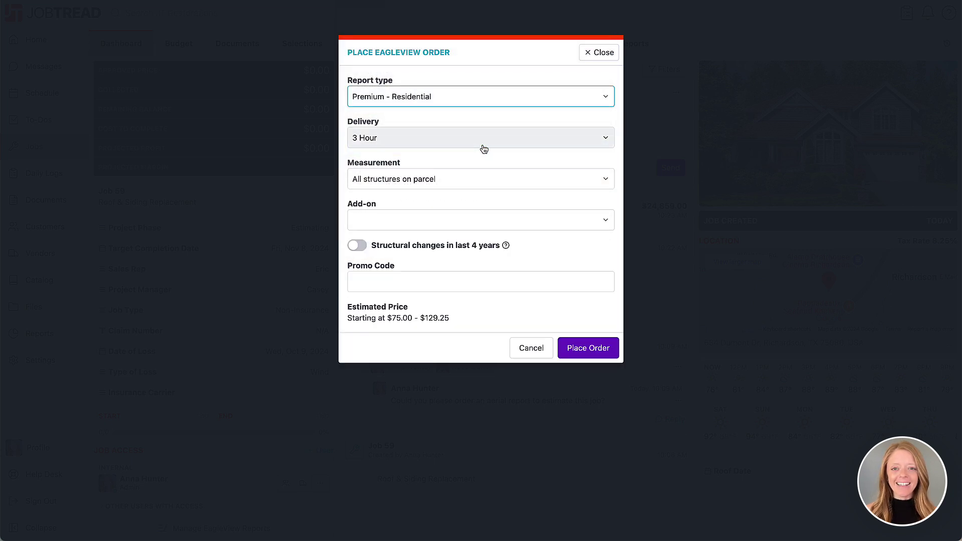
click(484, 149)
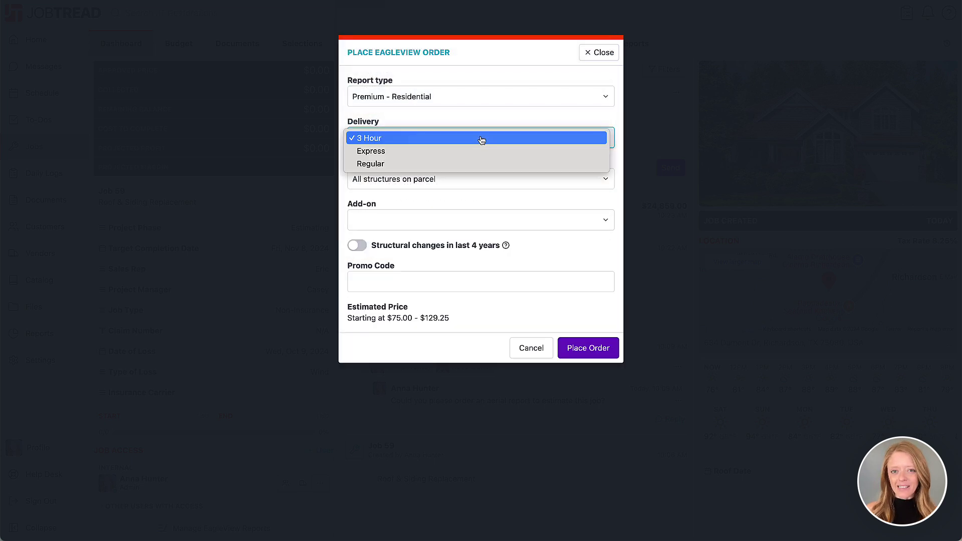
click(480, 165)
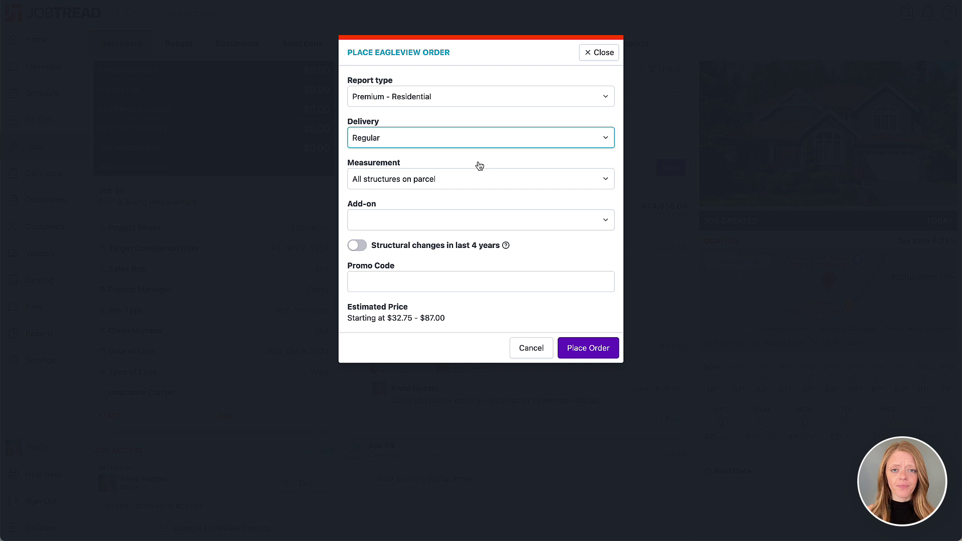
click(480, 180)
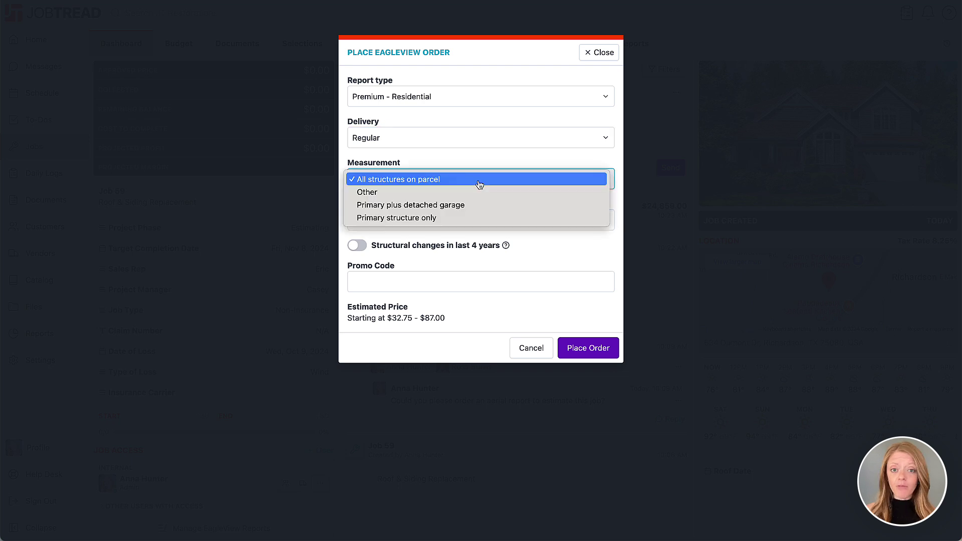
click(480, 180)
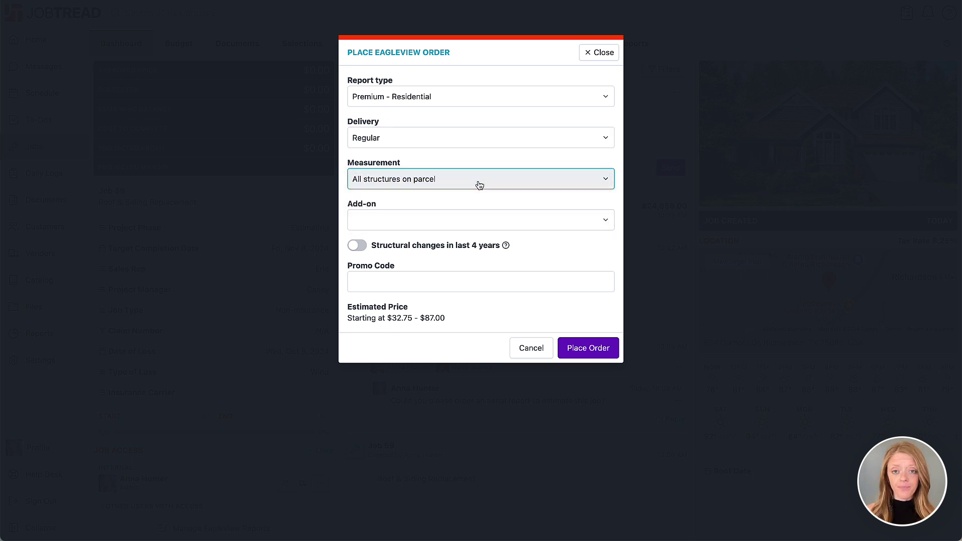
click(358, 246)
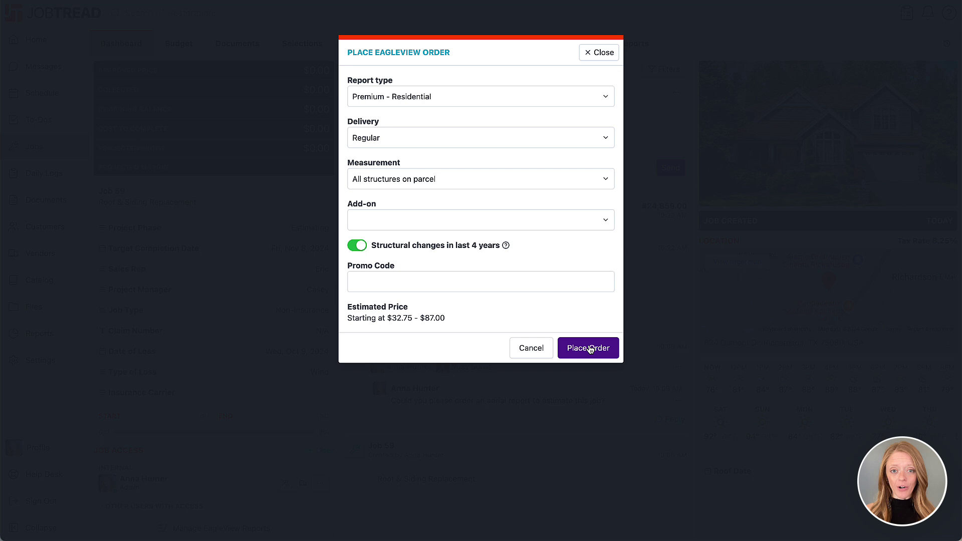
click(589, 348)
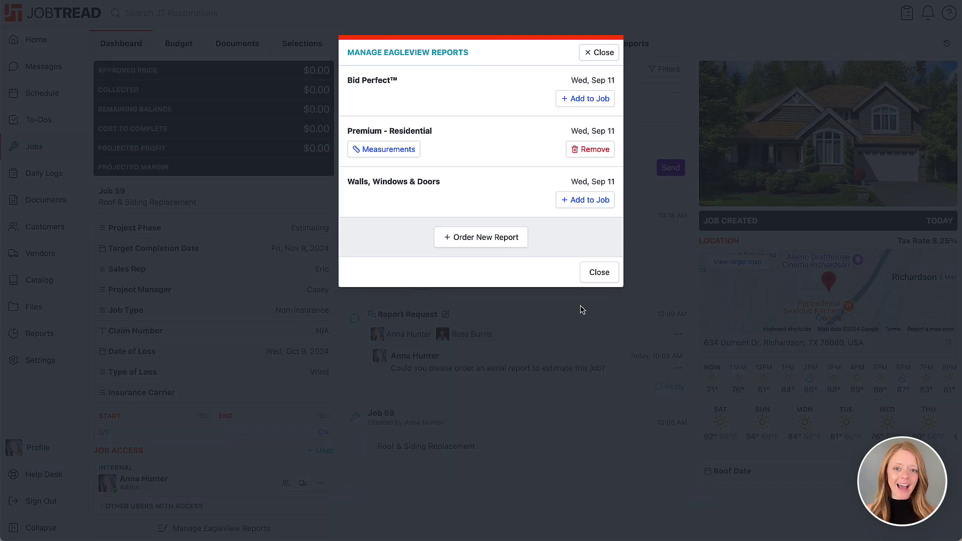
Step: Close the reports list and open the EagleView Premium Report from Job 59's files
click(599, 272)
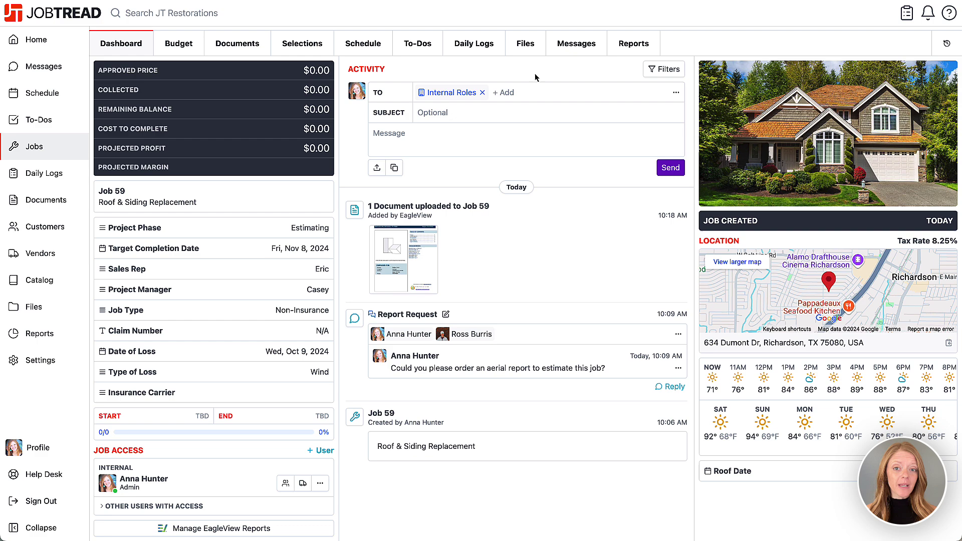
click(526, 45)
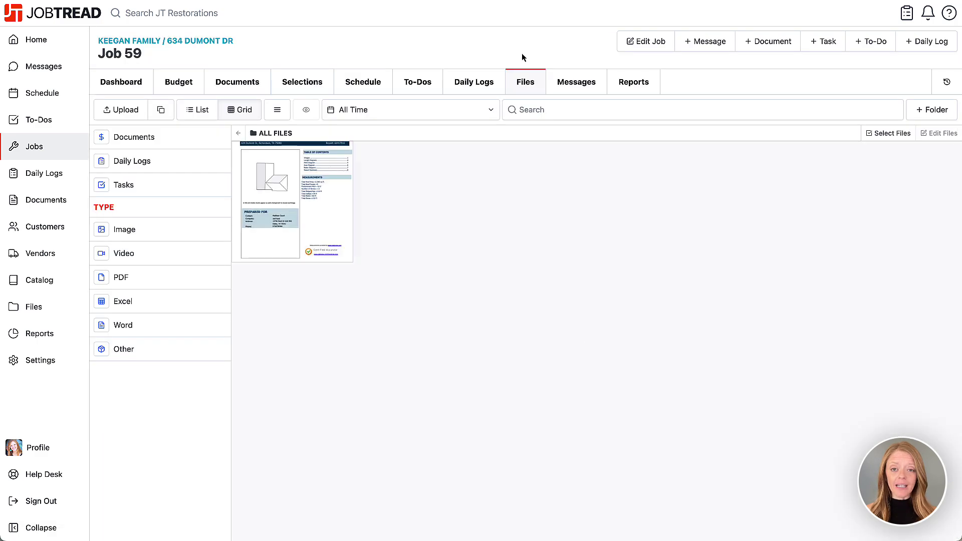
click(294, 201)
Step: Mark the roof on the report with an arrow, save the markup, and close the viewer
scroll(294, 202, down, 5)
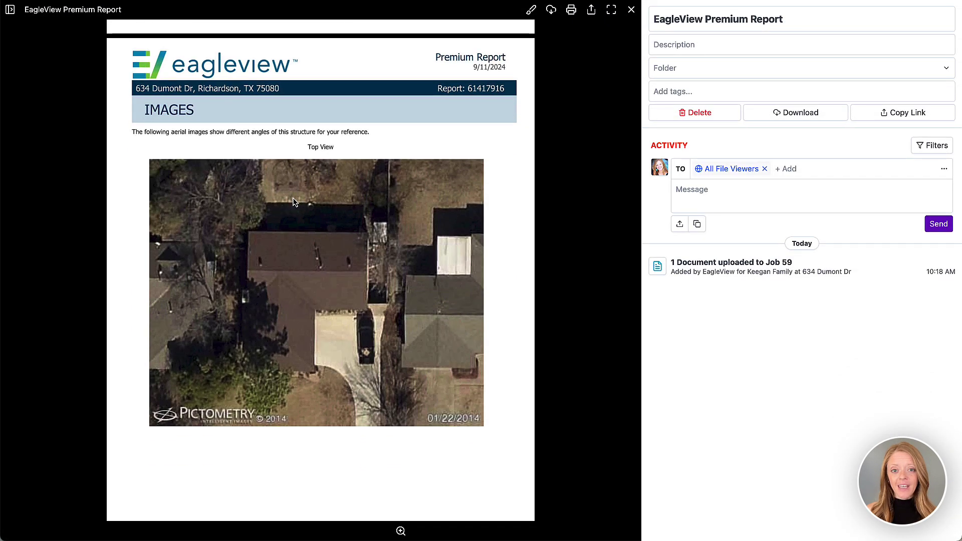
click(531, 9)
click(280, 31)
drag(453, 223, 355, 284)
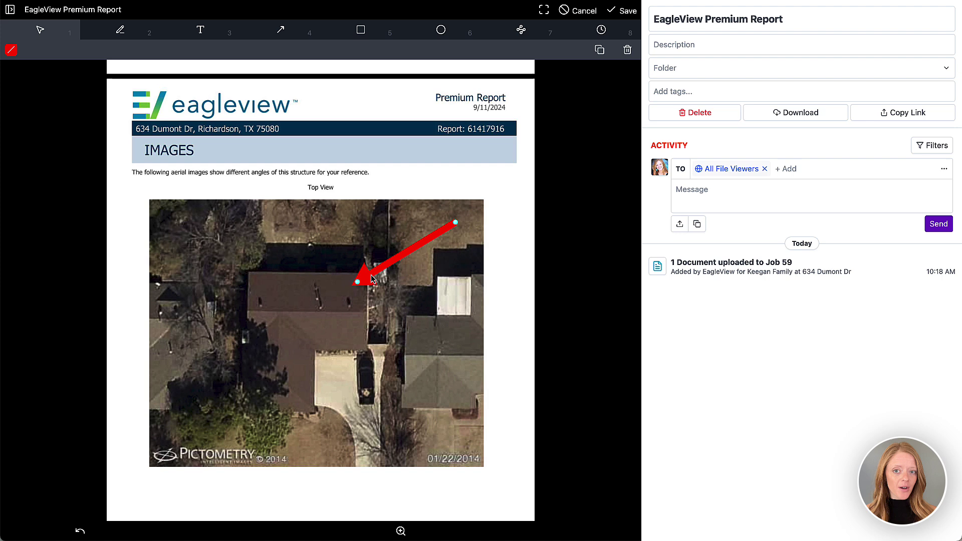
click(627, 11)
click(709, 191)
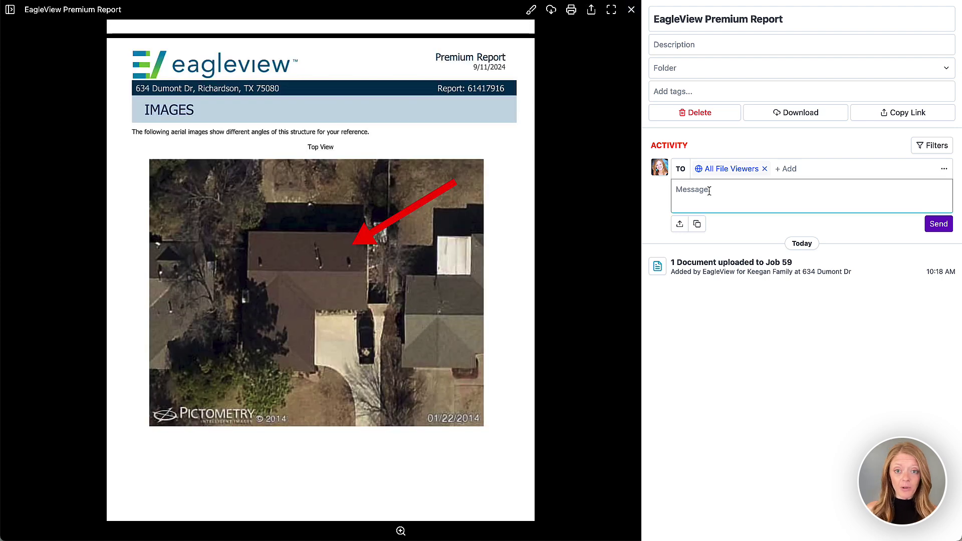
click(631, 10)
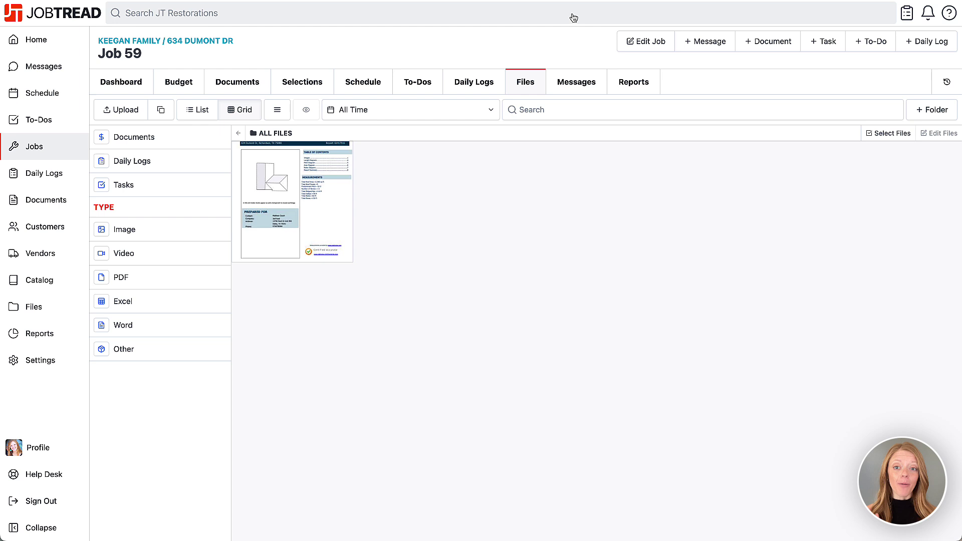
Step: From Job 59's Dashboard, open Manage EagleView Reports
click(120, 83)
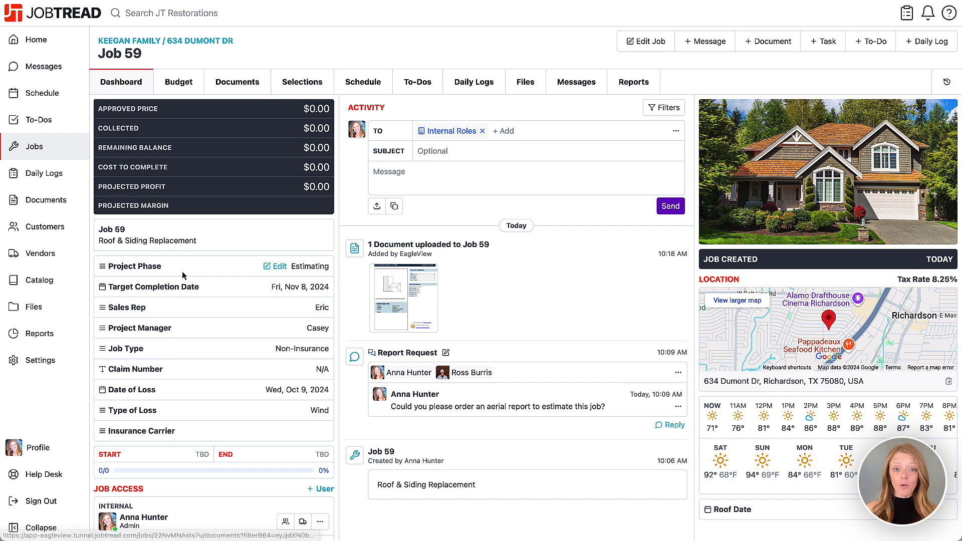
scroll(182, 272, down, 2)
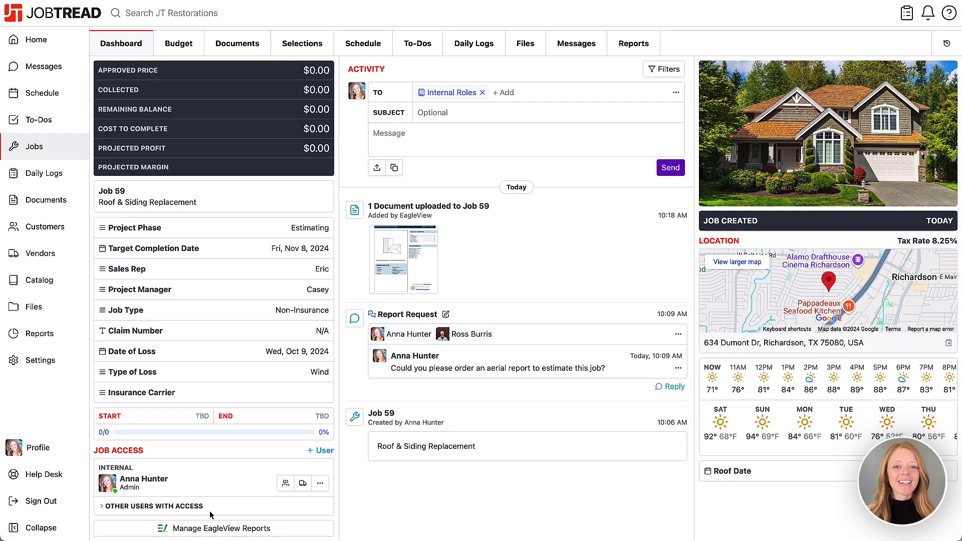
click(209, 528)
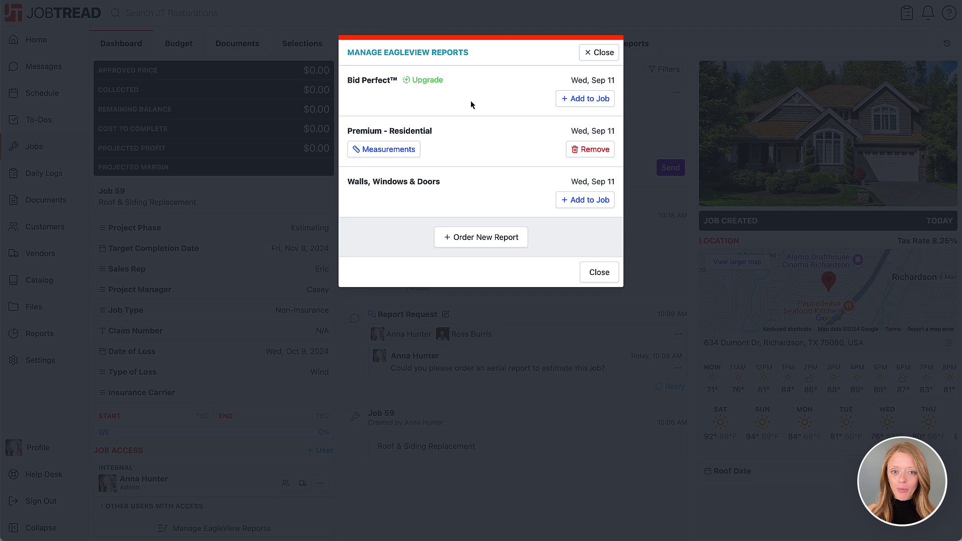
Step: Import the Premium - Residential measurements, keeping Total Eaves Length checked, then close the reports list
click(391, 152)
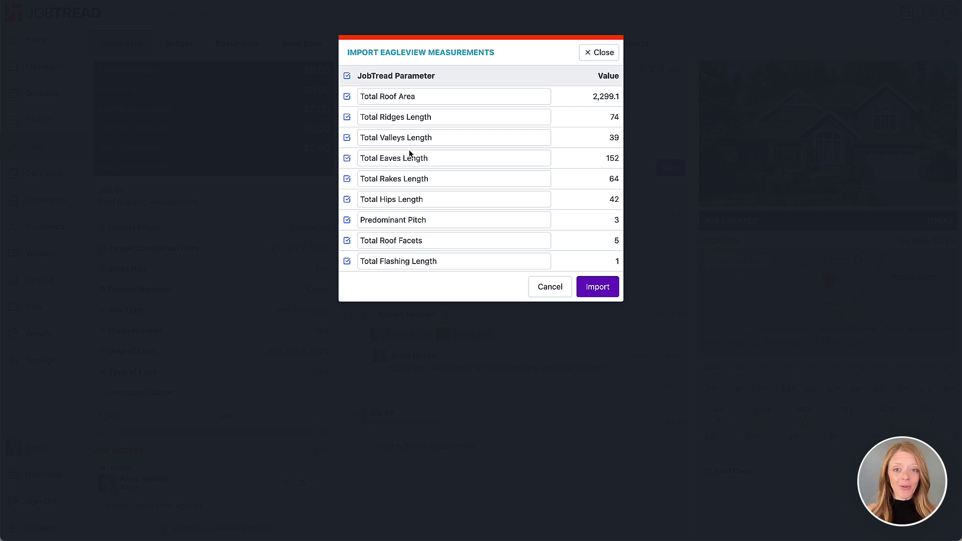
click(347, 159)
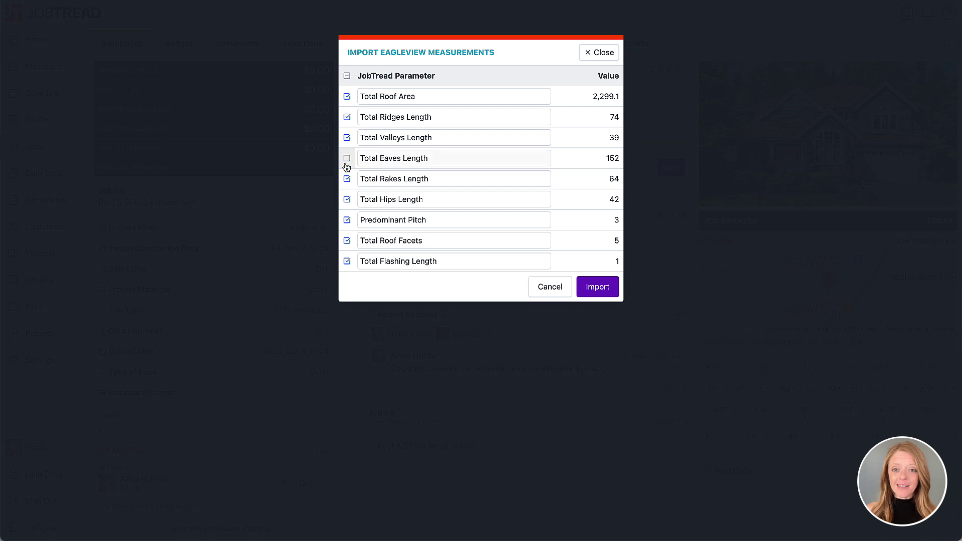
click(346, 164)
click(443, 159)
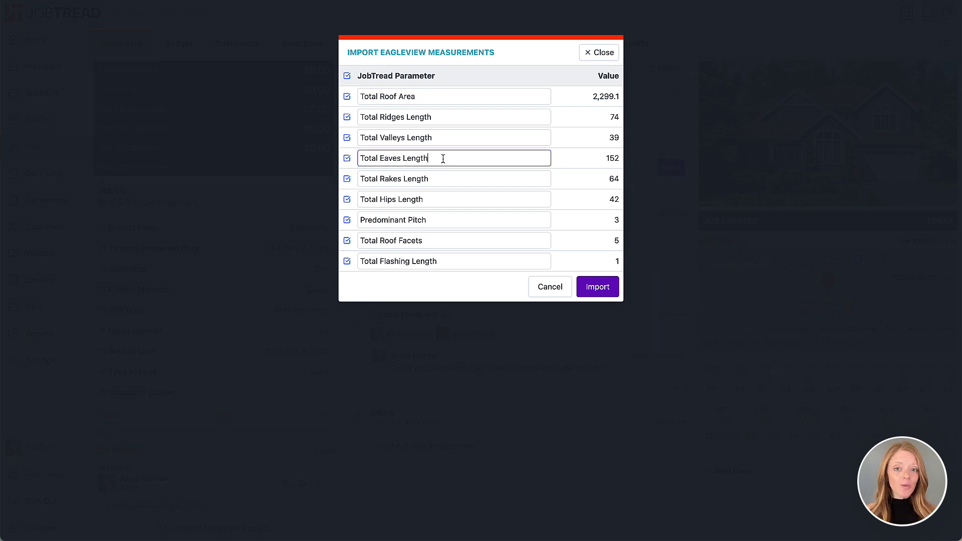
click(596, 286)
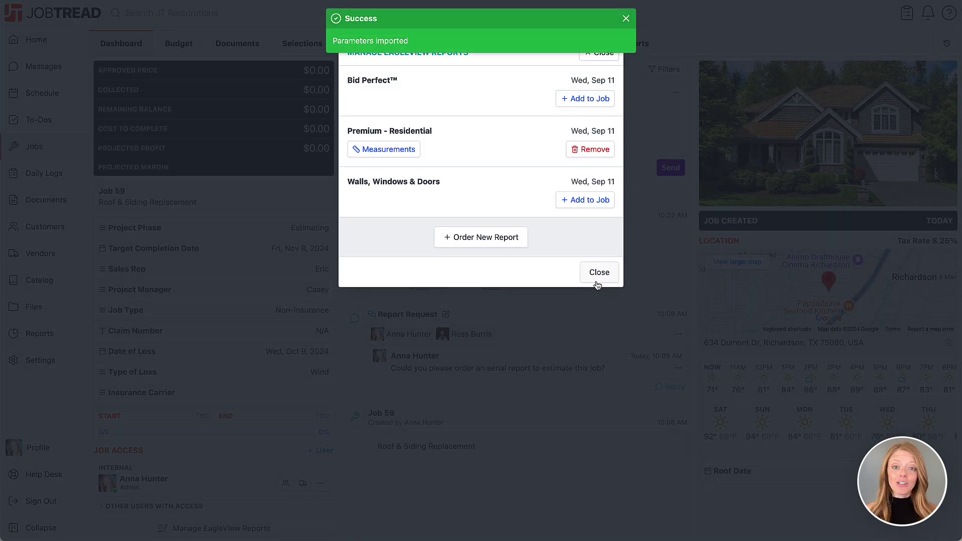
click(597, 274)
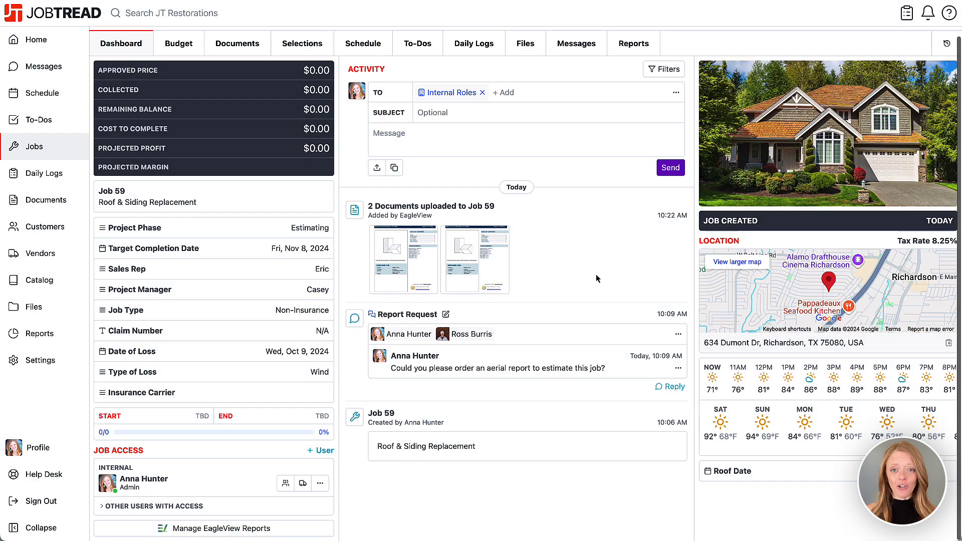
Step: Open Job 59's Budget and review which items reference the imported parameters
scroll(596, 275, up, 2)
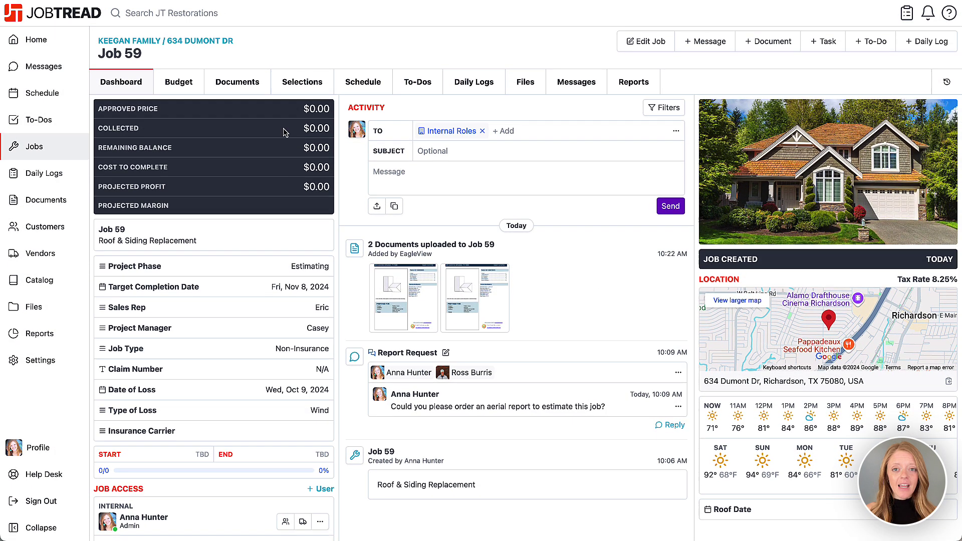
click(181, 83)
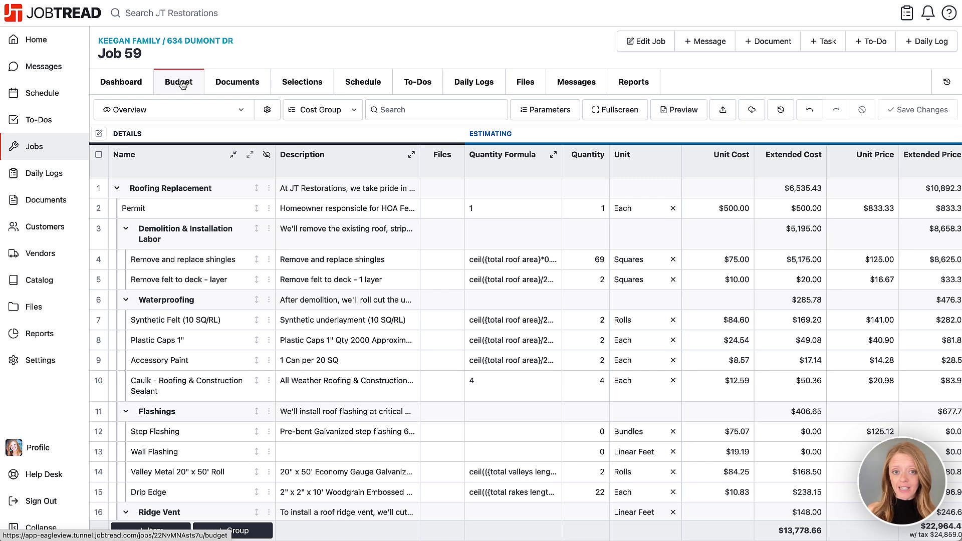
click(540, 116)
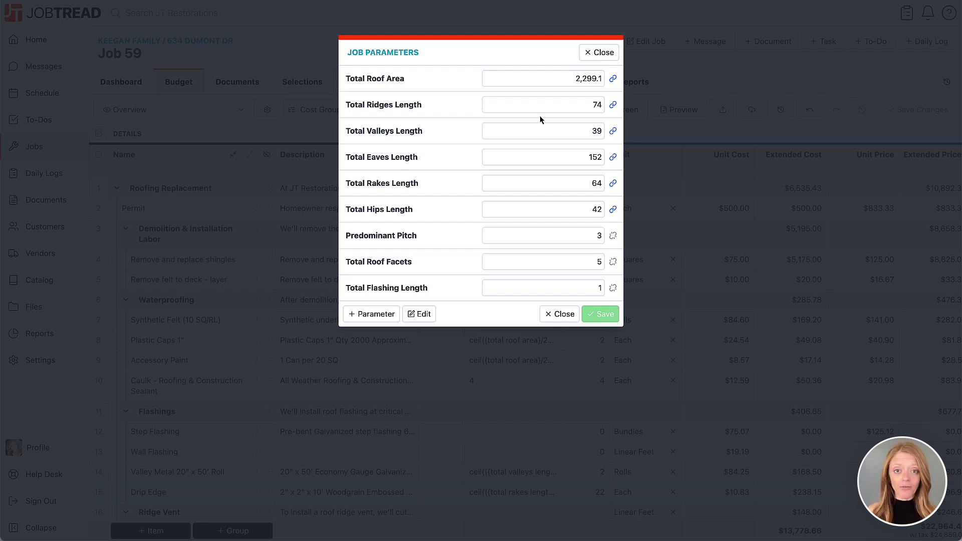
mouse_move(613, 133)
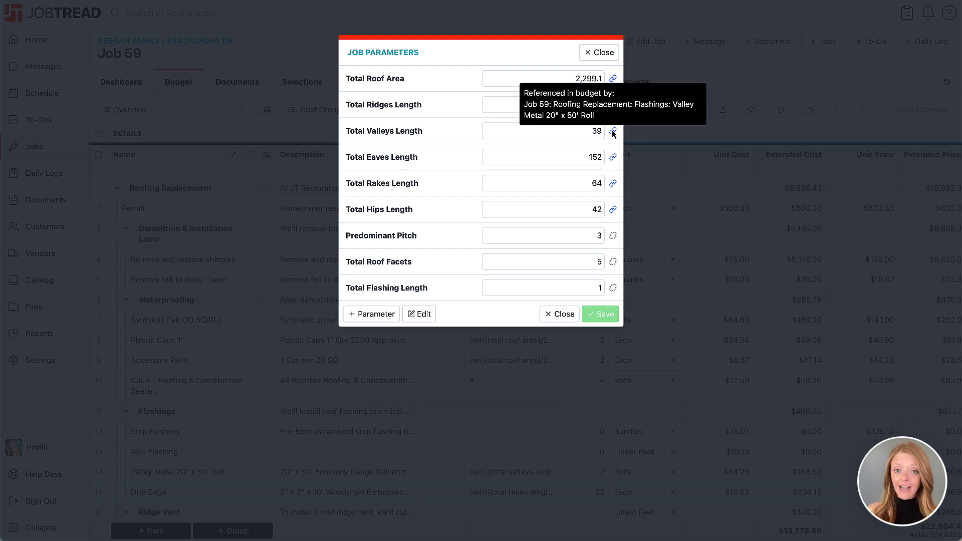
mouse_move(615, 158)
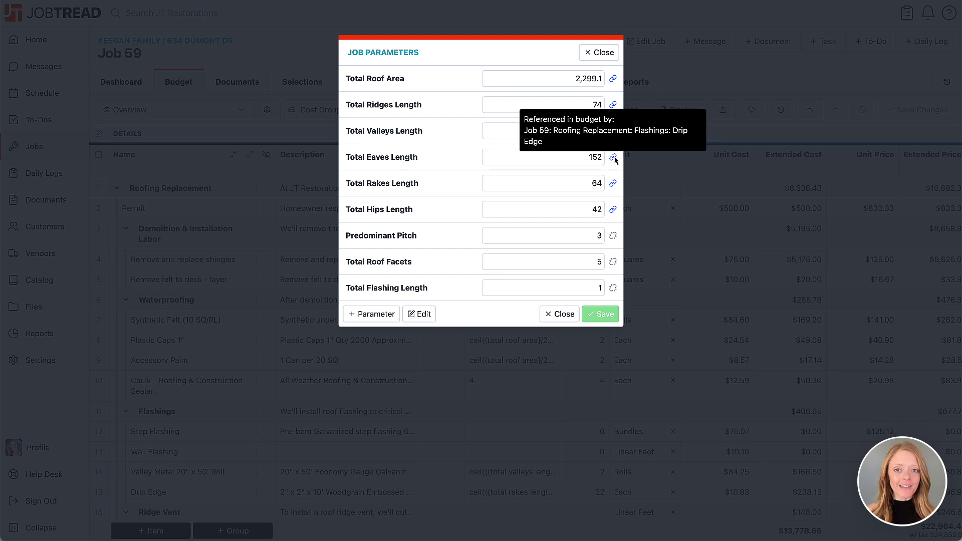
click(561, 314)
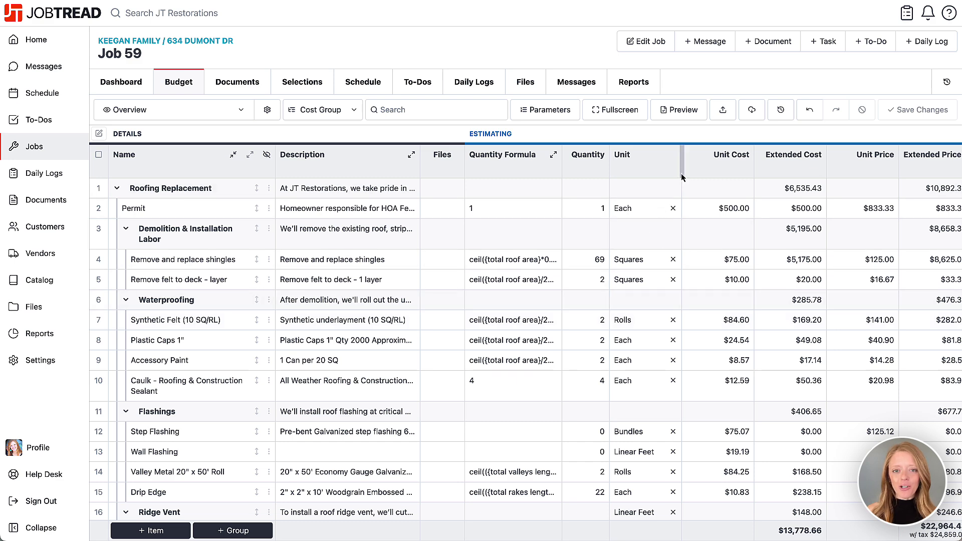
Step: Create a proposal including both Roofing Replacement and Shingle Selection cost groups
click(775, 44)
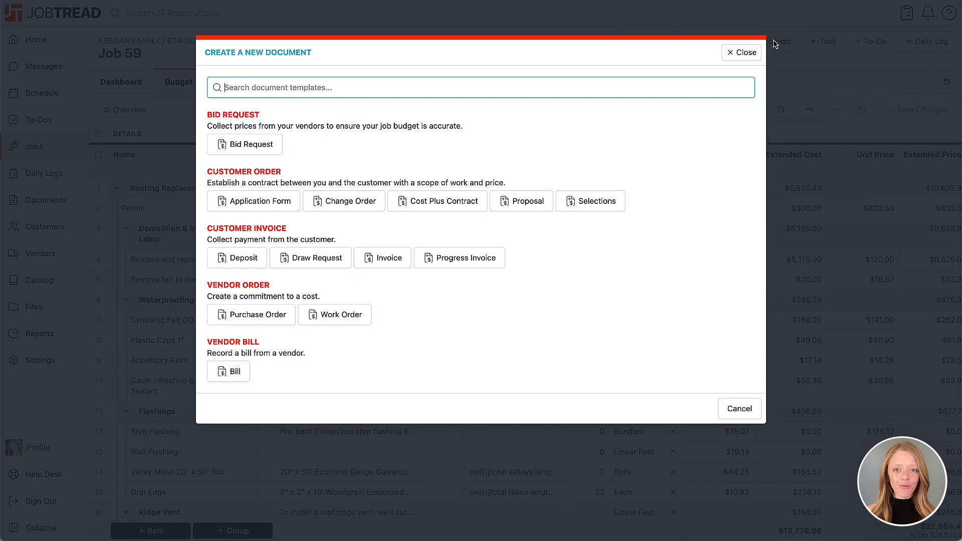
click(548, 202)
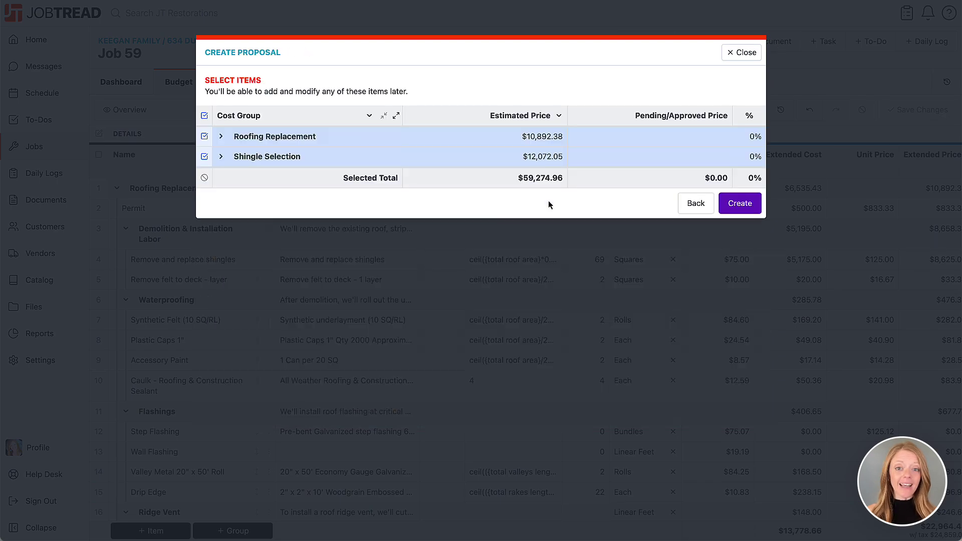
click(738, 203)
scroll(736, 203, down, 15)
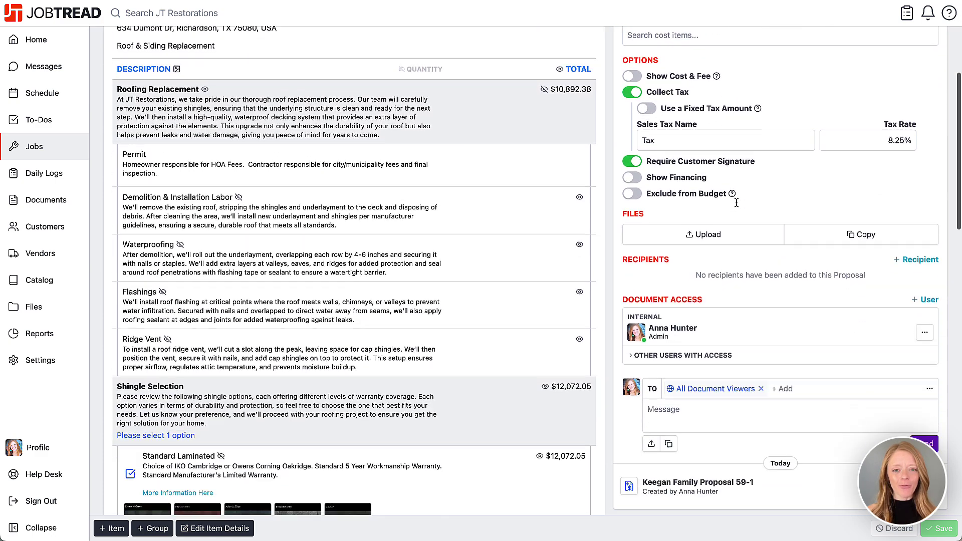